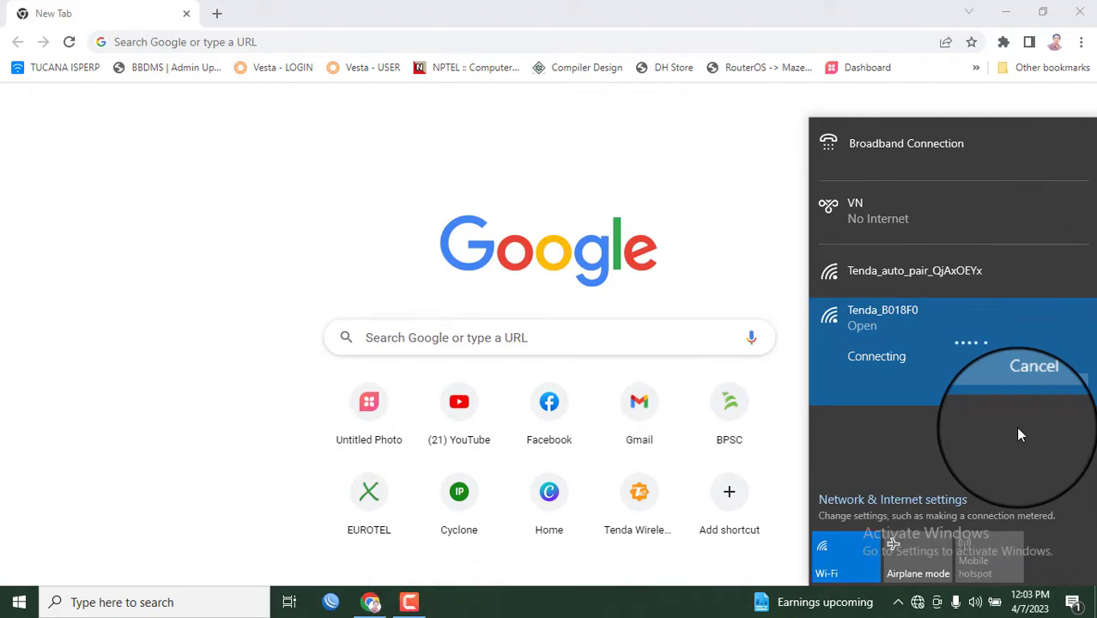
Load the Tenda router login page at 192.168.2.1 in Chrome
click(305, 42)
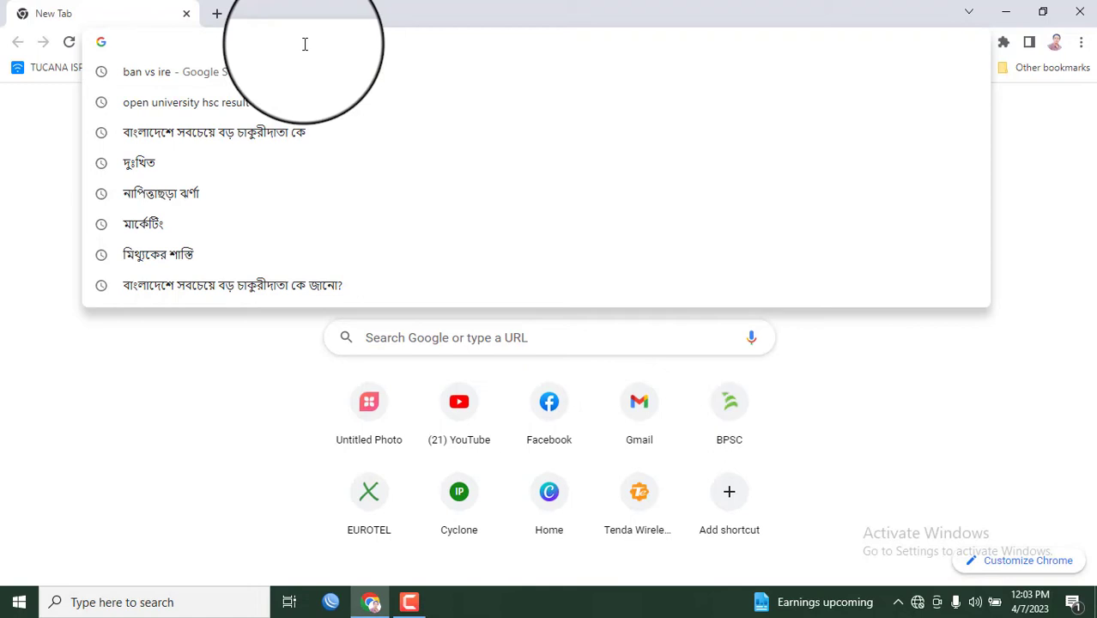
text(192.168.)
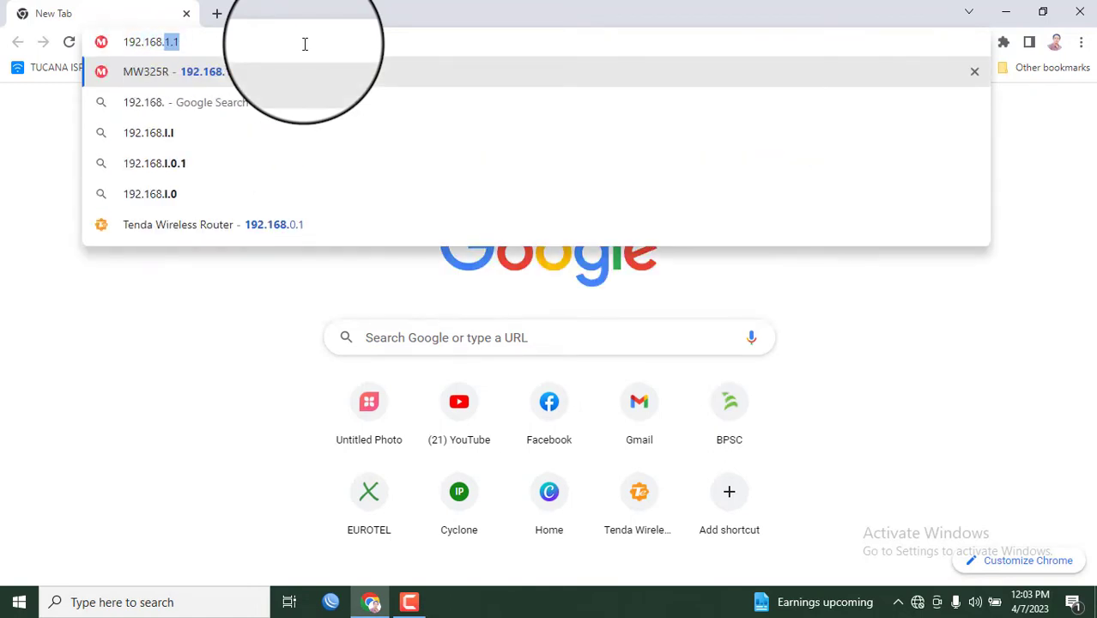
text(2.1)
key(Return)
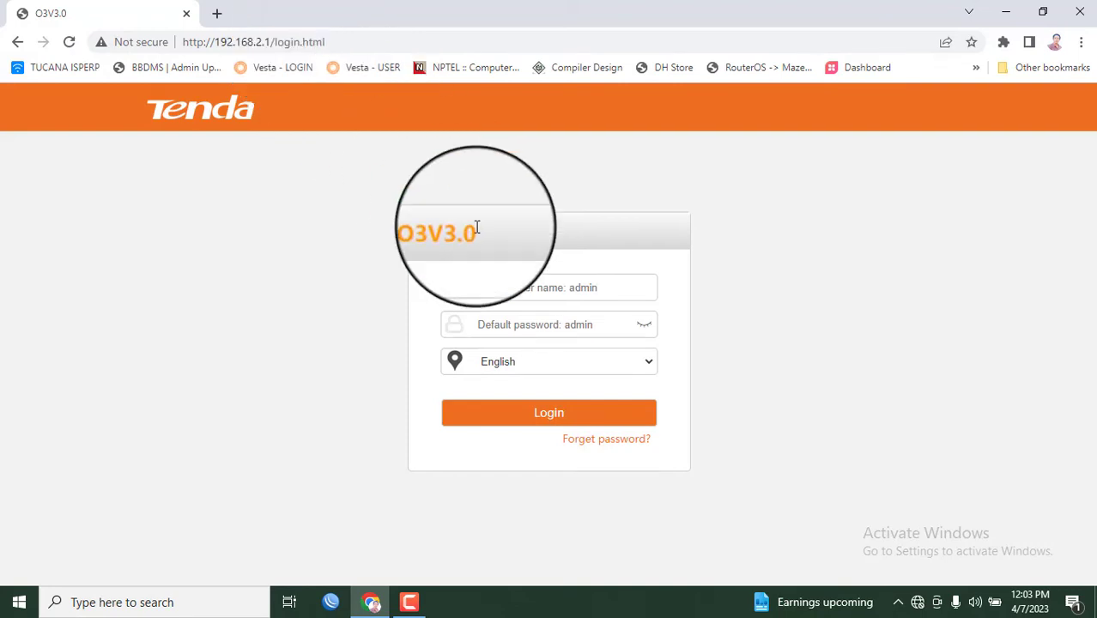
Sign in to the router as admin with the default password
click(515, 292)
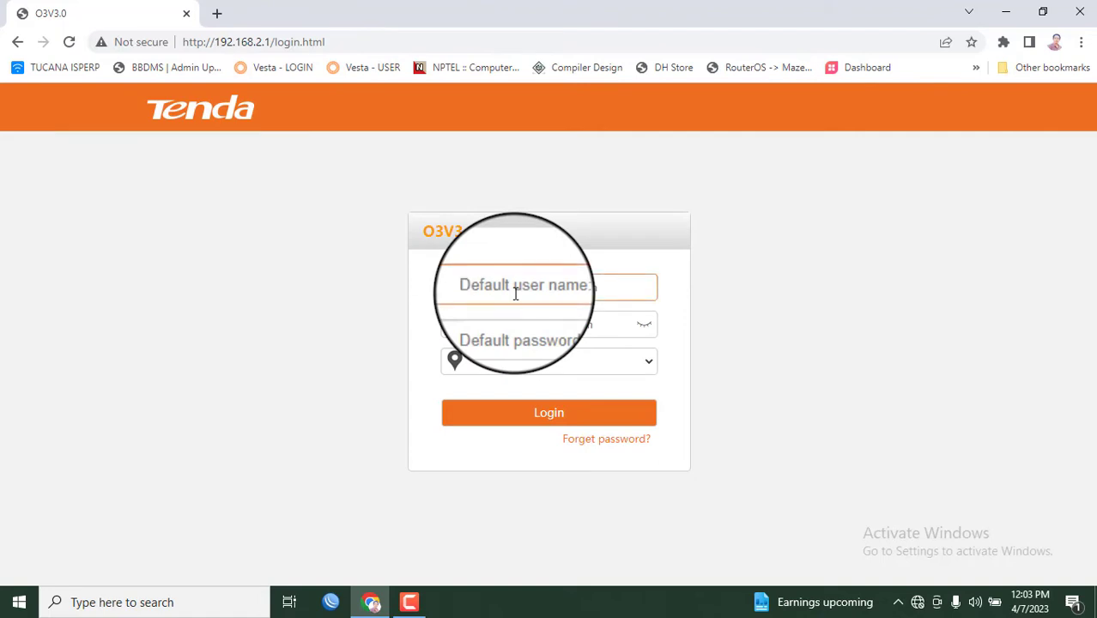
text(admin)
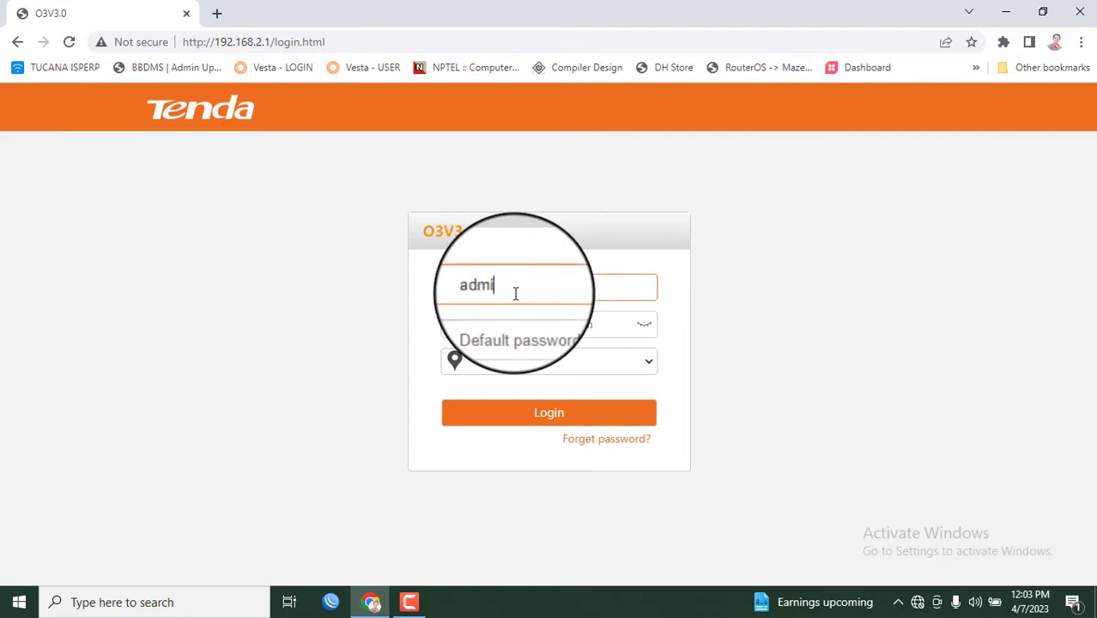
click(524, 325)
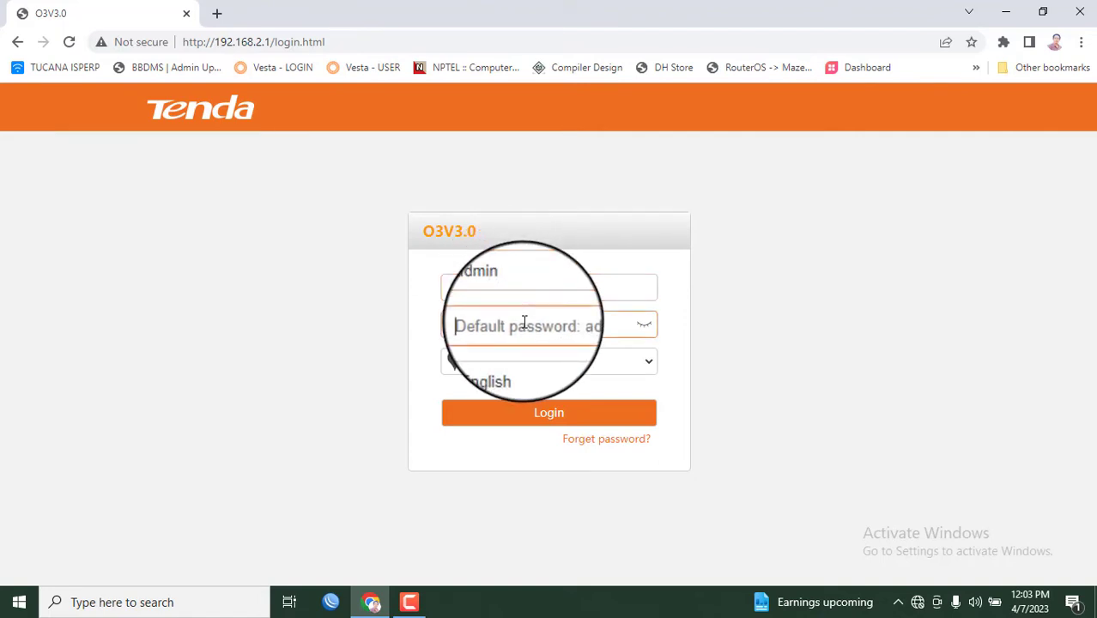
text(admin)
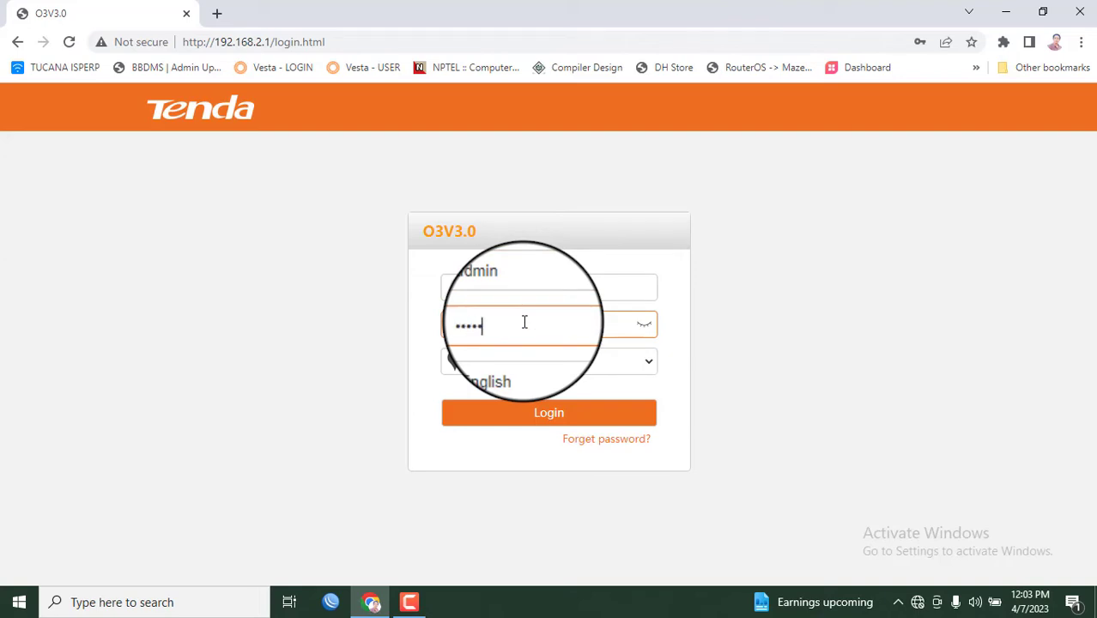
click(563, 416)
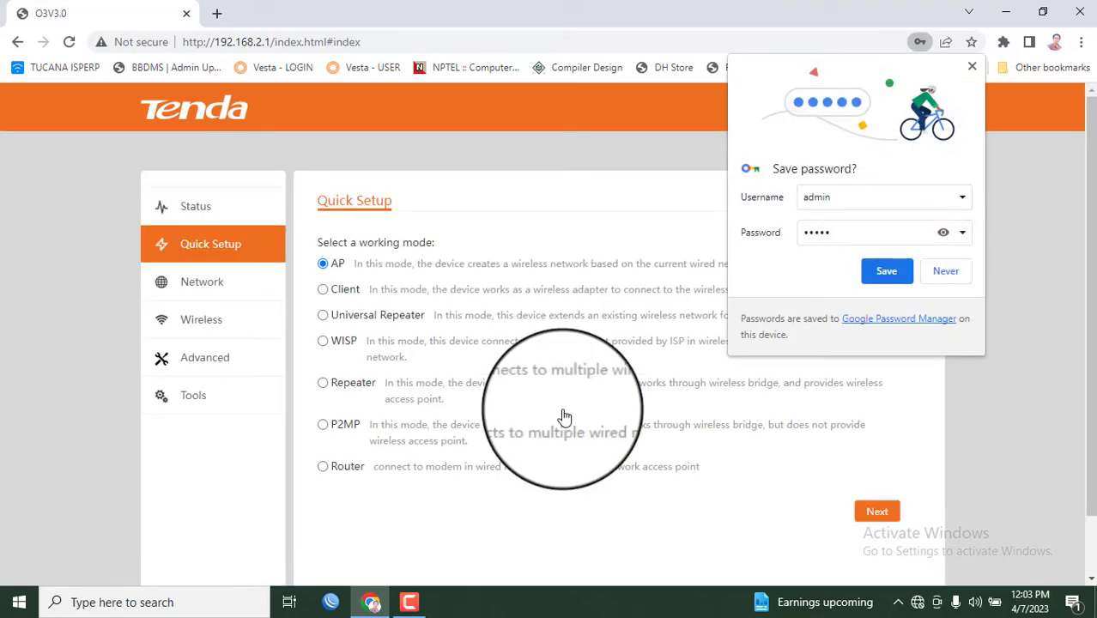
Decline saving the password, continue in AP mode and pick Mixed WPA/WPA2-PSK security
click(955, 273)
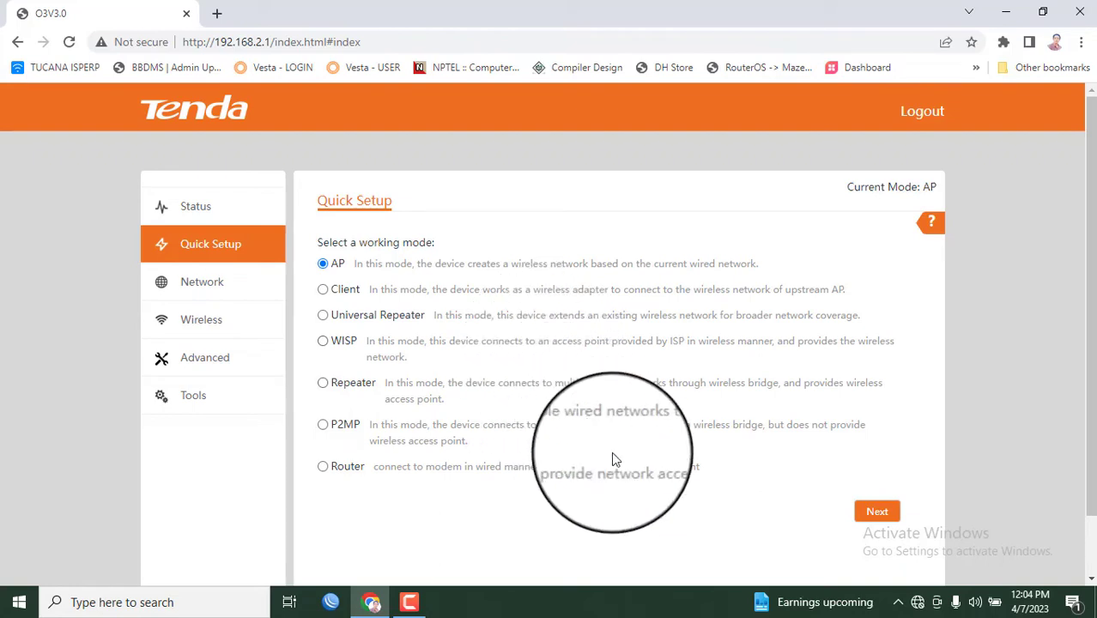
click(869, 513)
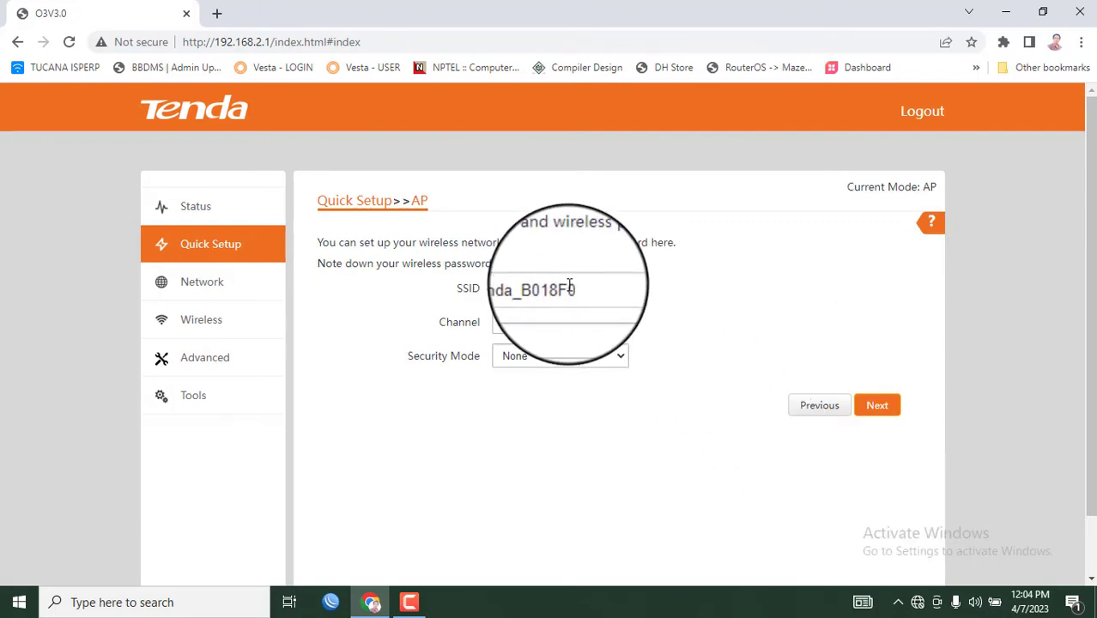
click(578, 288)
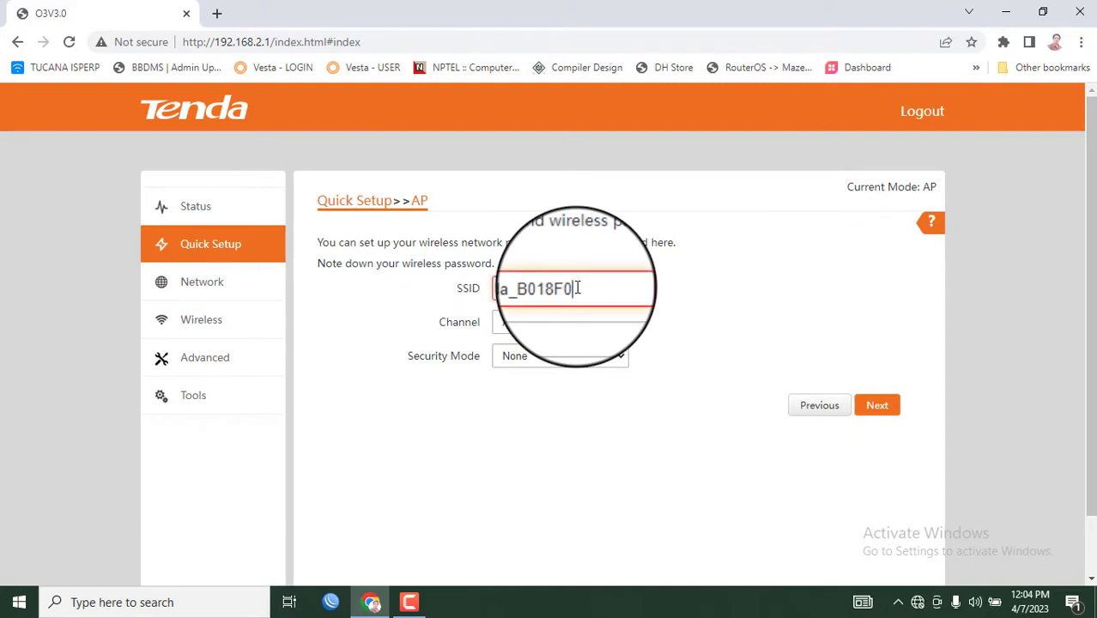
click(522, 360)
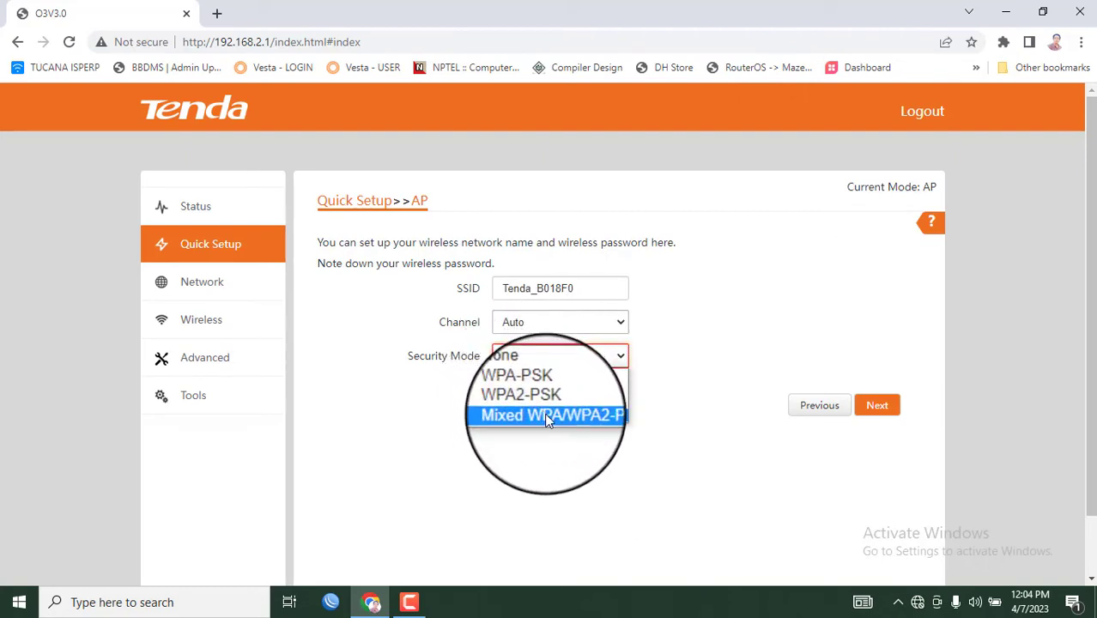
click(545, 413)
Edit the wireless key, view the AP confirmation, then return to the working-mode list unsaved
click(559, 428)
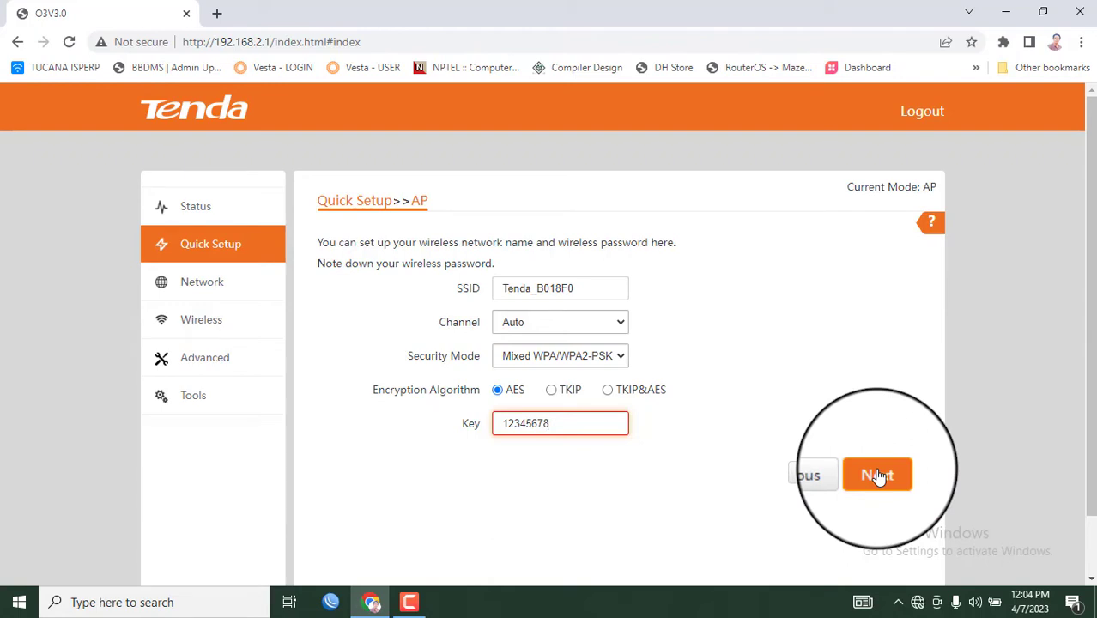
click(877, 476)
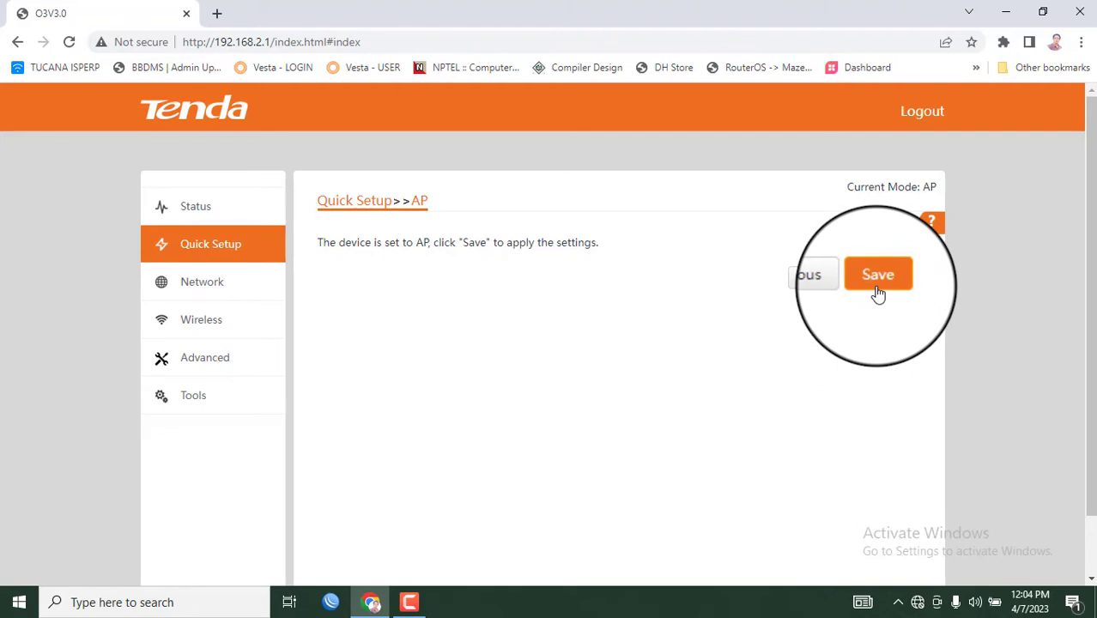
click(833, 282)
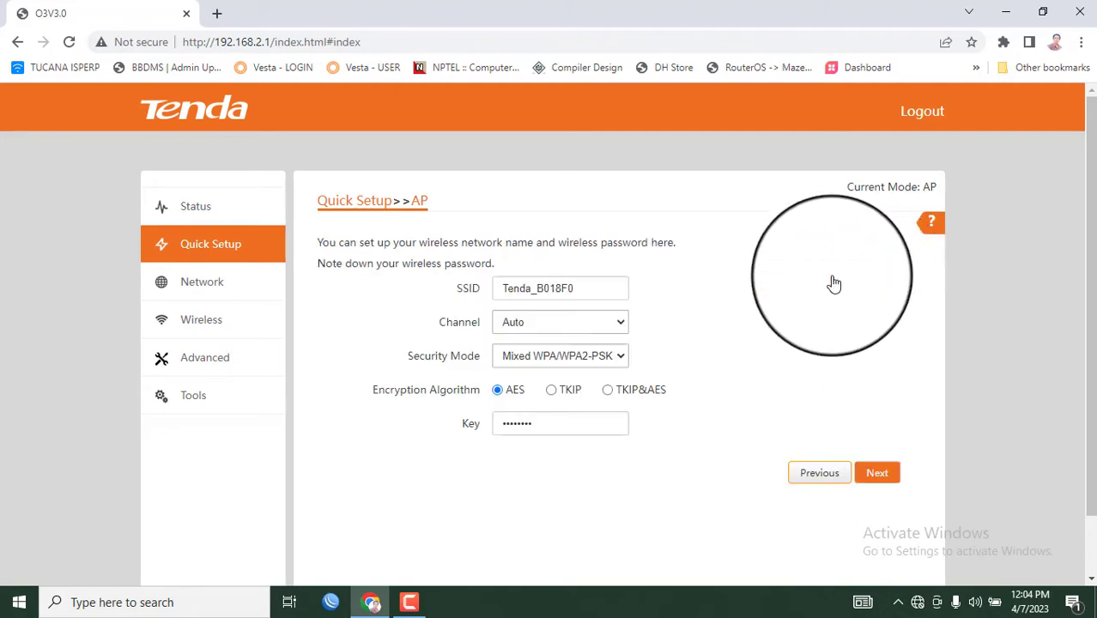
click(805, 486)
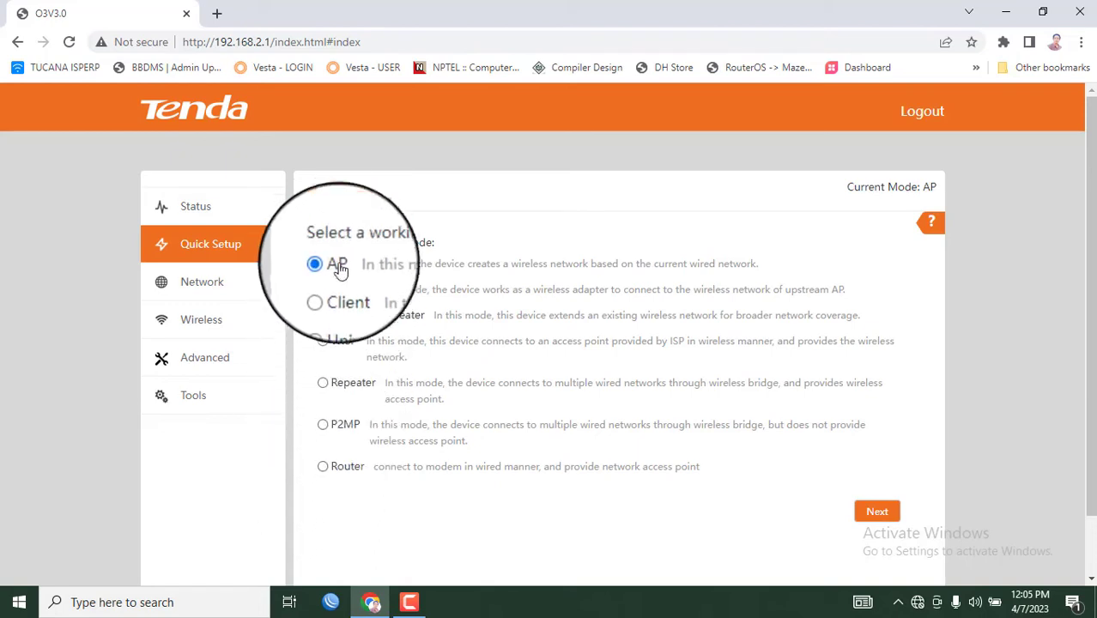
Switch the working mode to Router and choose PPPoE as the connection type
click(322, 466)
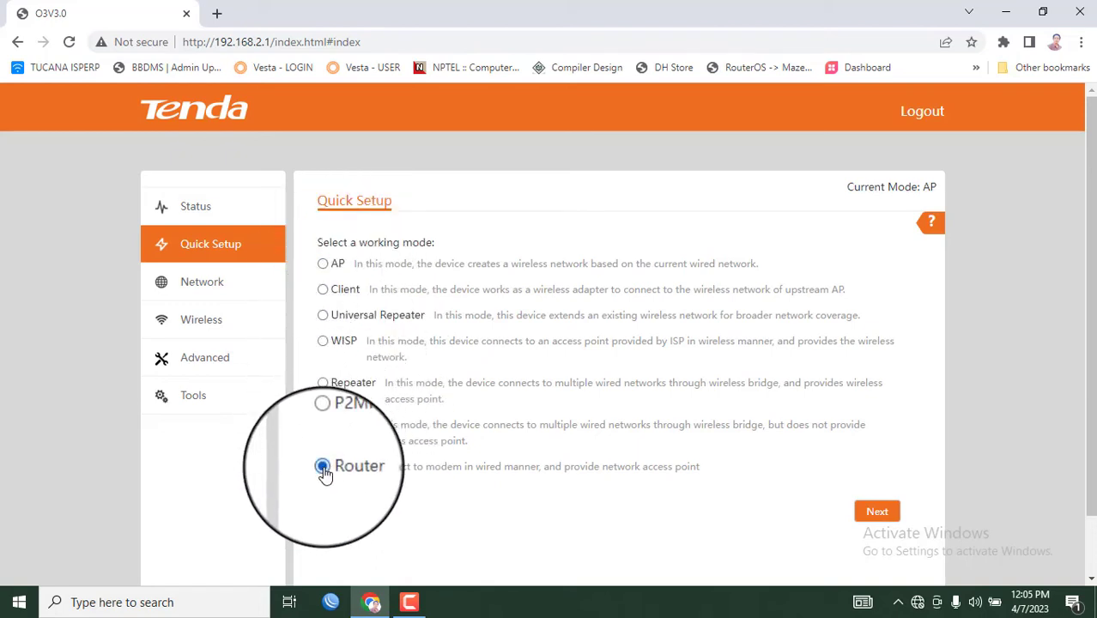
click(875, 511)
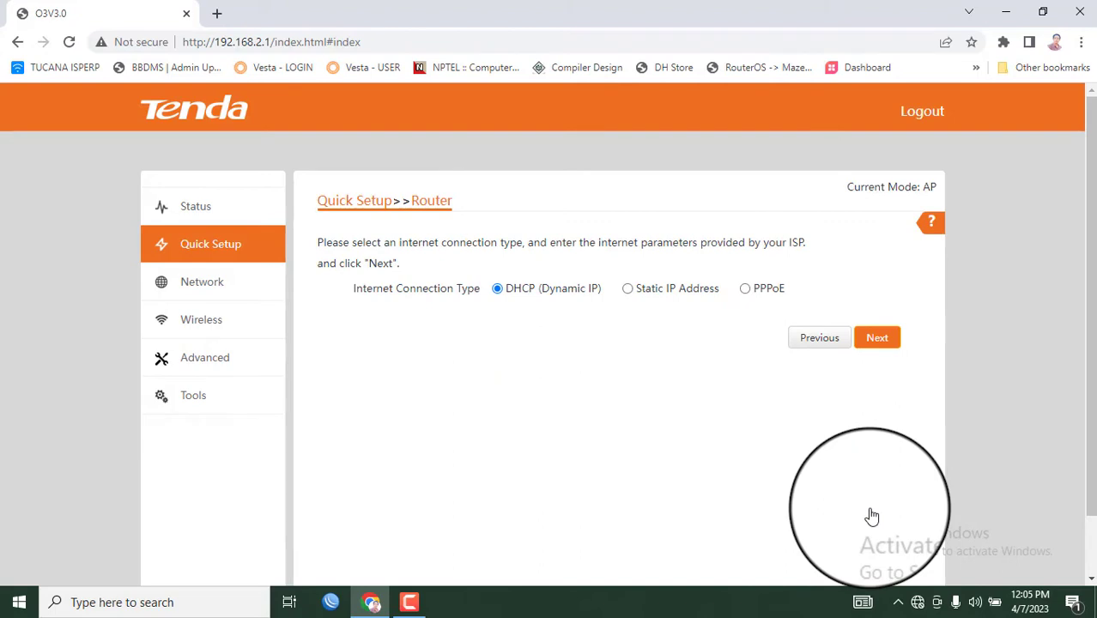
click(629, 290)
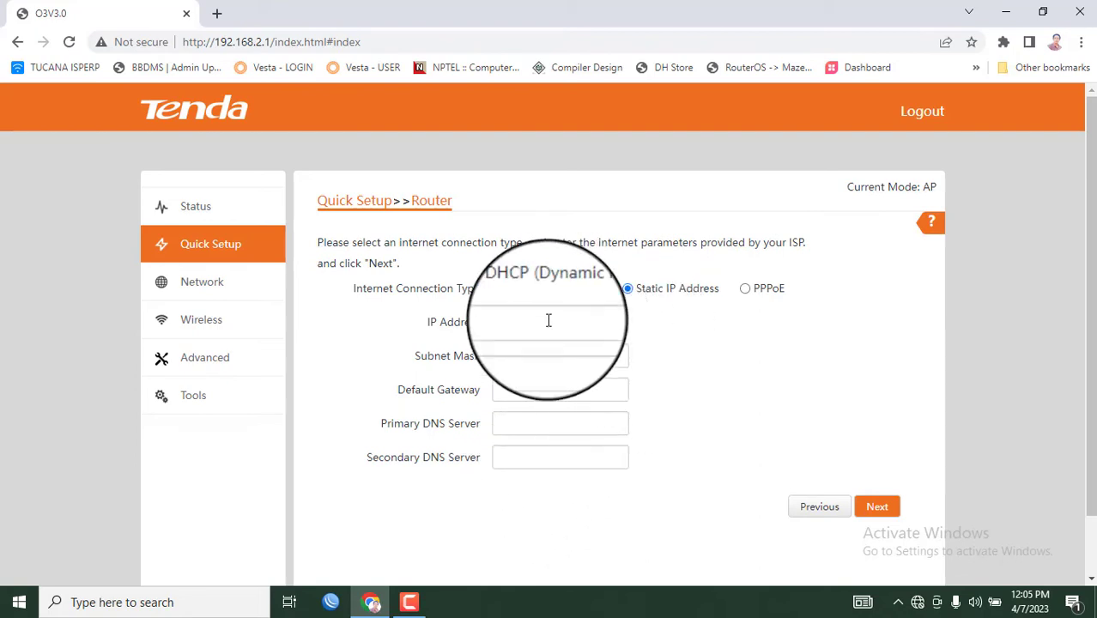
click(744, 290)
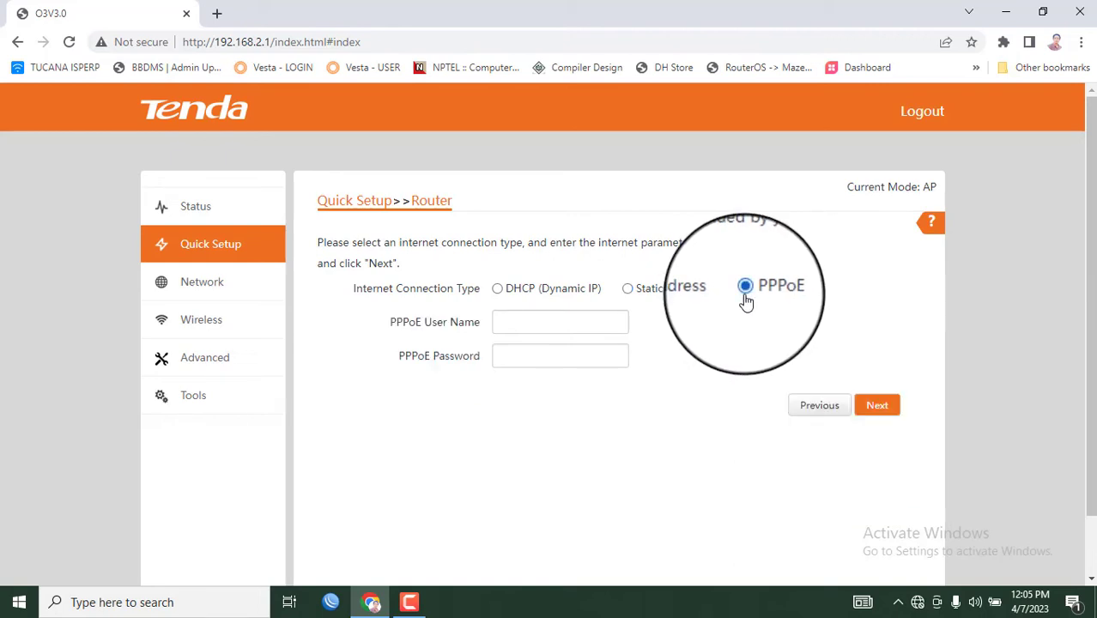
Enter the PPPoE account user name and password
click(585, 320)
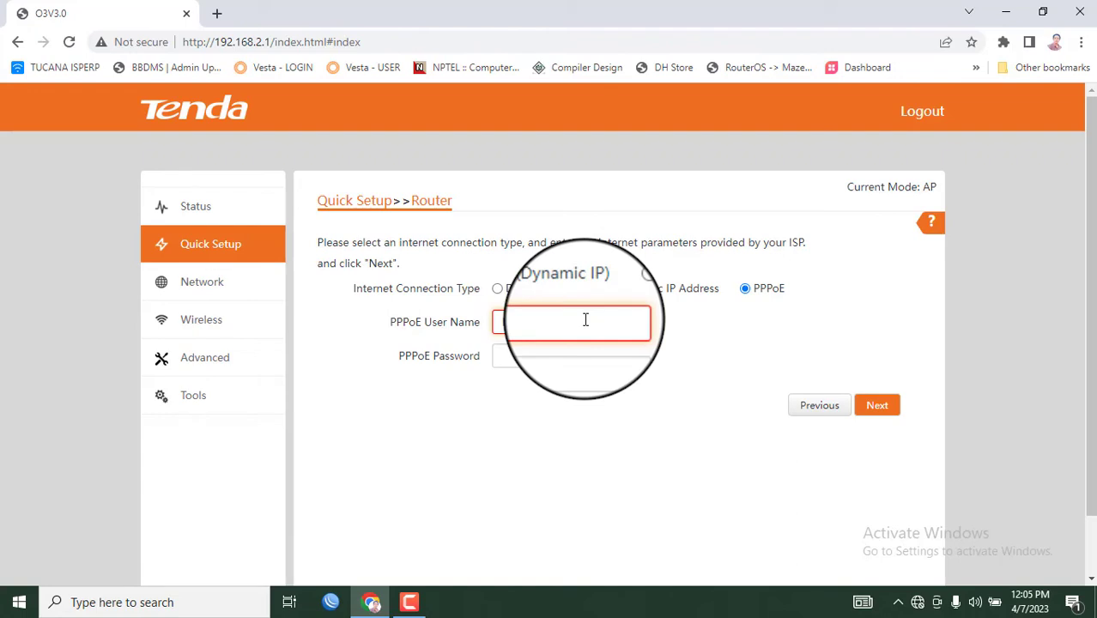
text(hel)
click(587, 365)
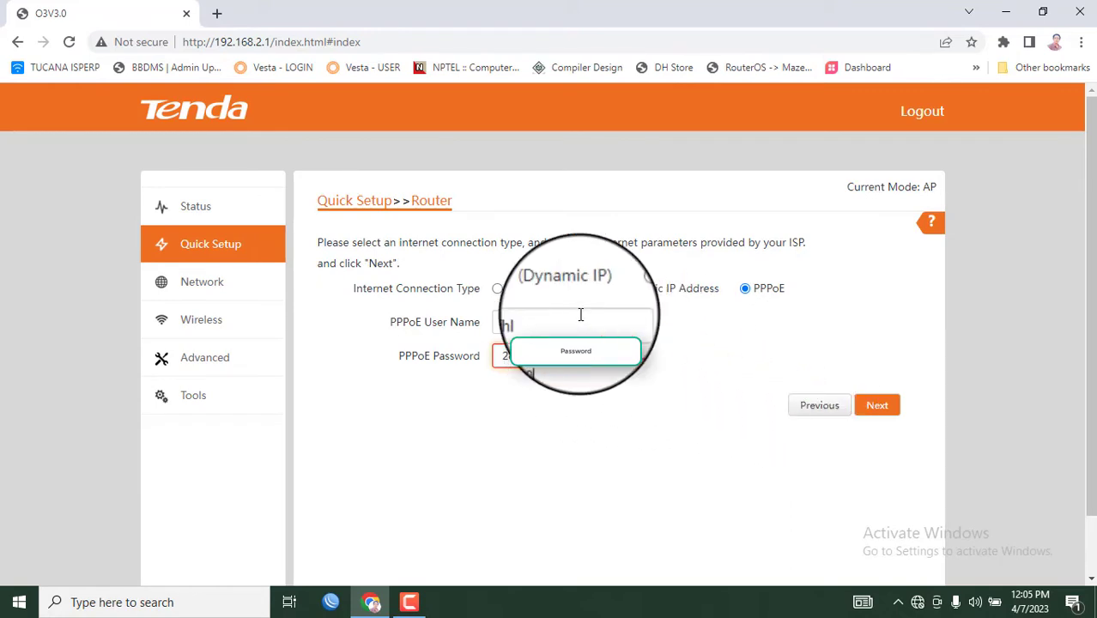
click(549, 327)
key(Tab)
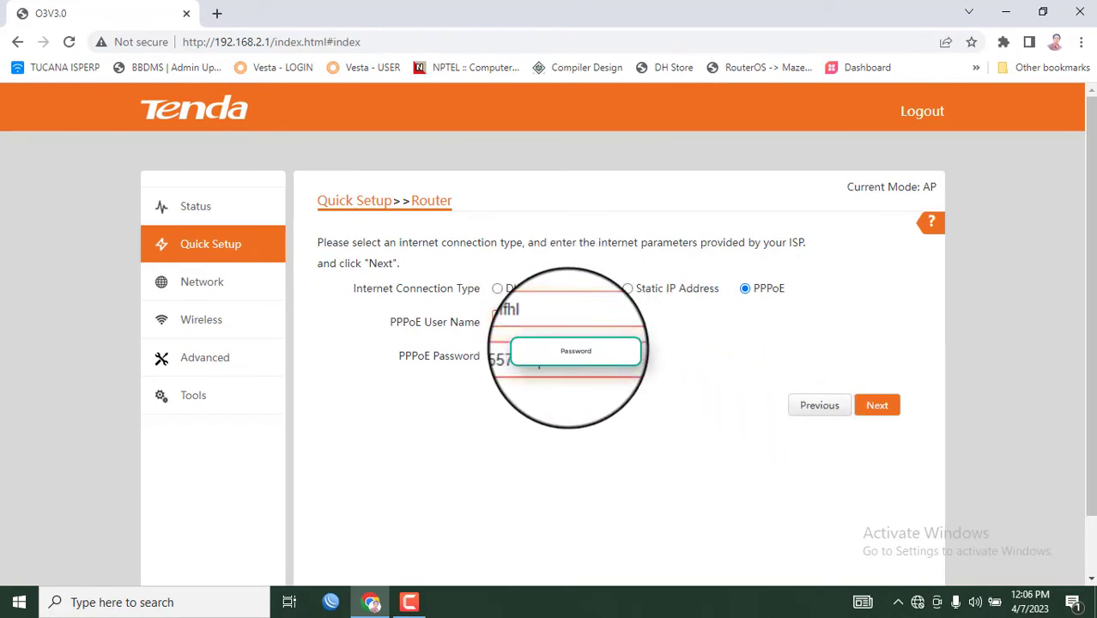
Rename the Wi-Fi network (SSID) to Helal
click(882, 405)
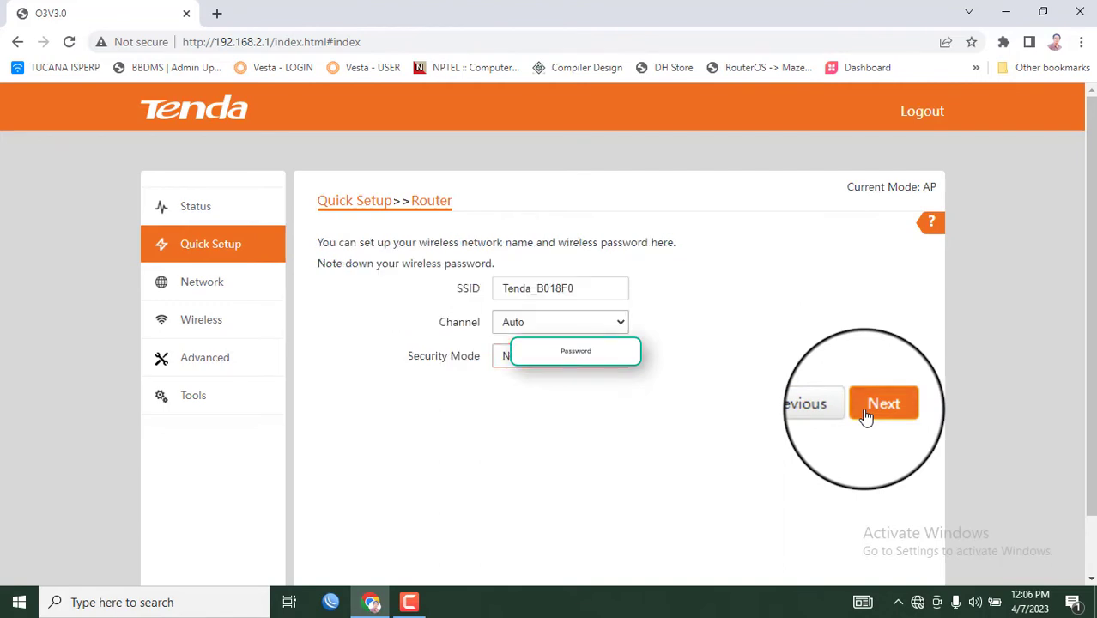
click(594, 288)
key(BackSpace)
key(BackSpace)
key(BackSpace)
key(BackSpace)
key(BackSpace)
key(BackSpace)
key(BackSpace)
key(BackSpace)
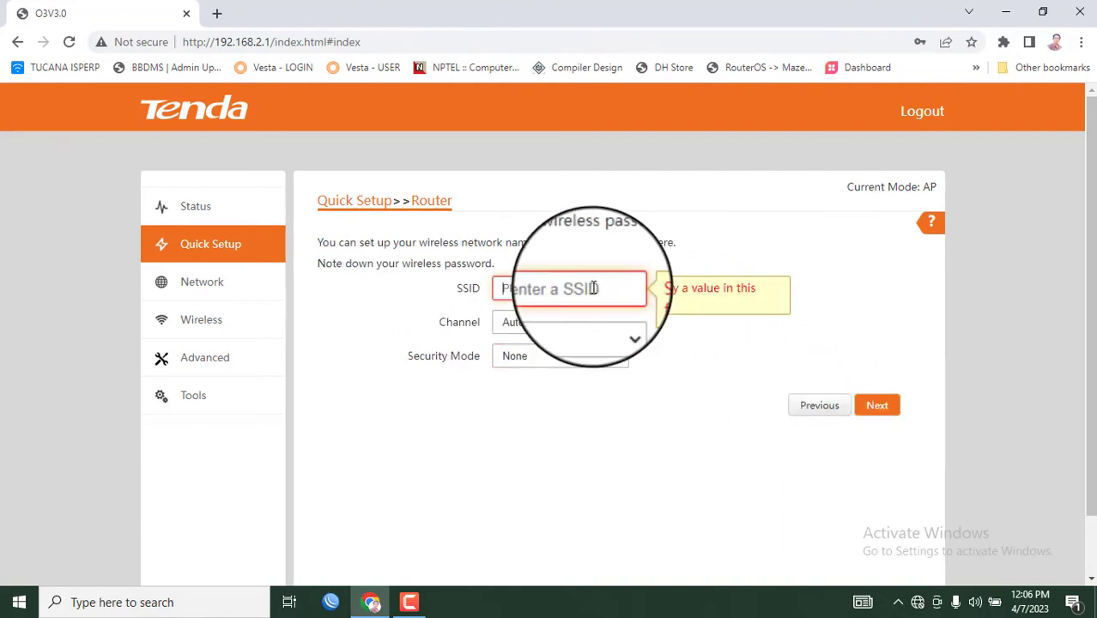
text(Hel)
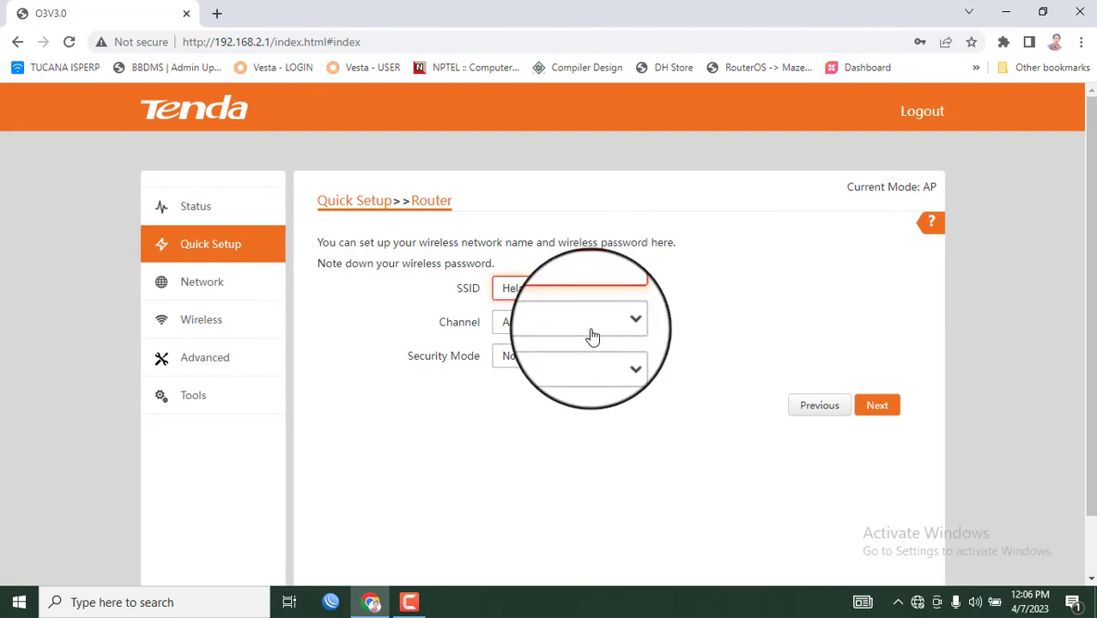
Secure it with Mixed WPA/WPA2-PSK and a key, then save so the router reboots
click(545, 359)
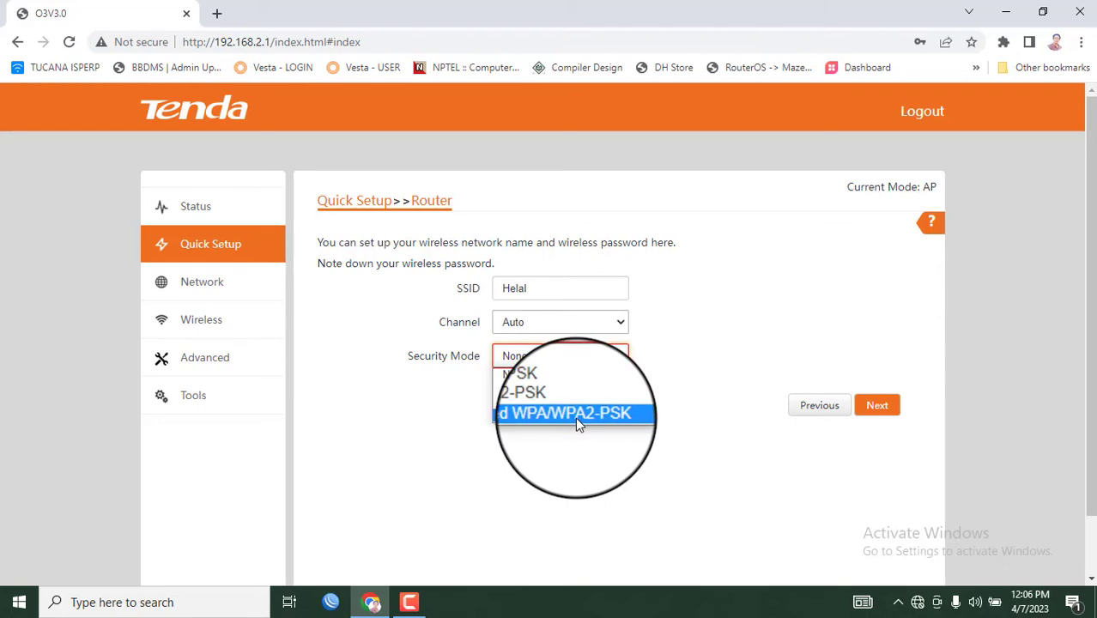
click(575, 419)
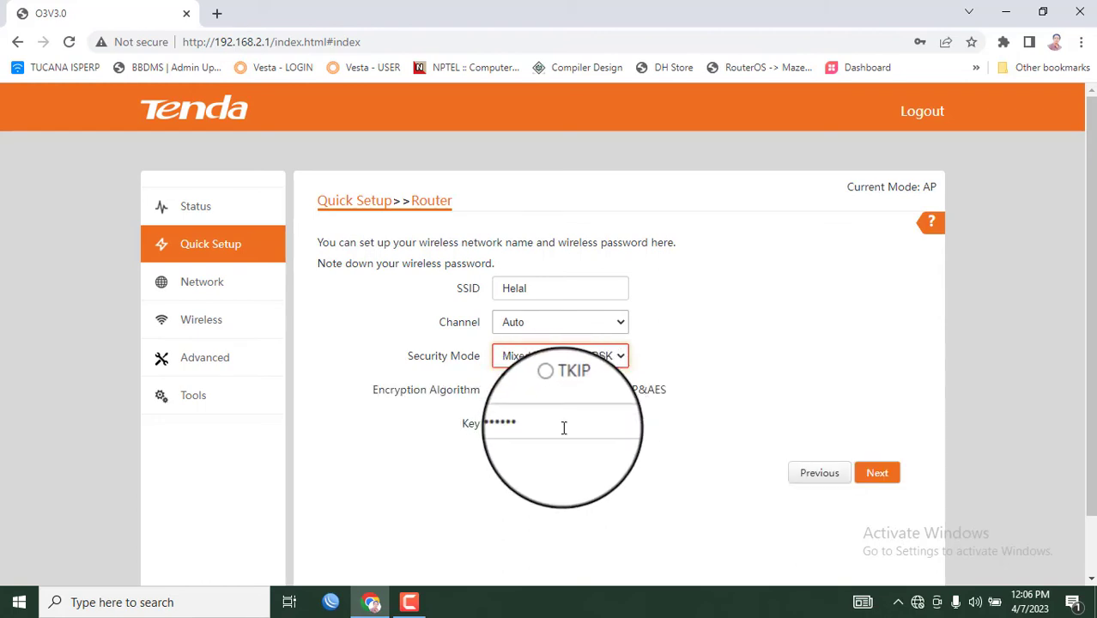
click(564, 428)
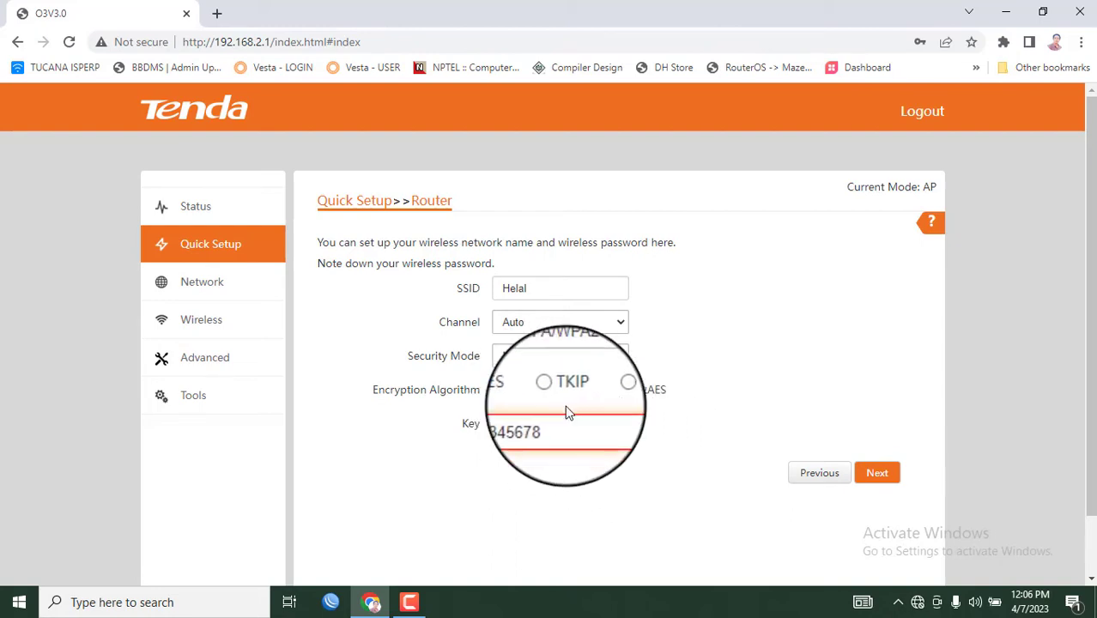
click(884, 472)
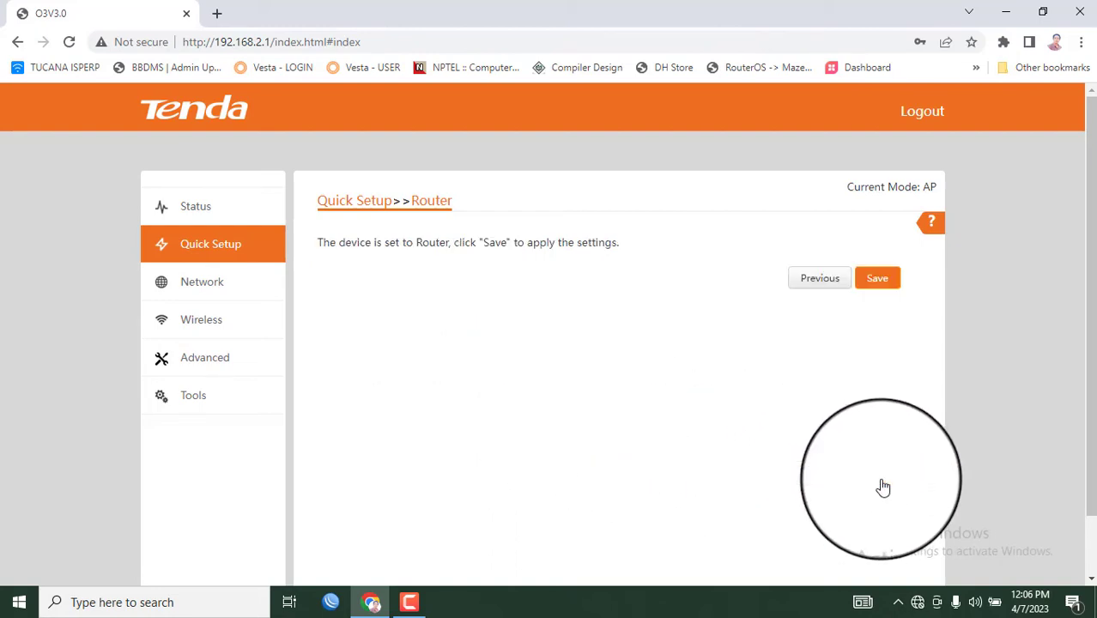
click(891, 278)
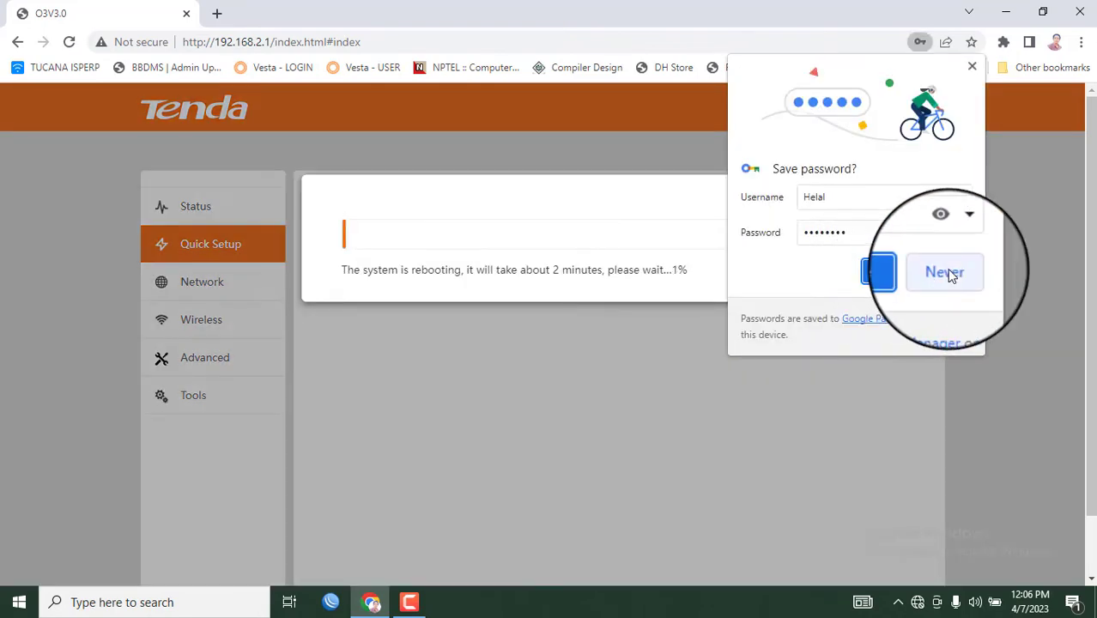
Decline Chrome's password save and join the Helal Wi-Fi using its security key
click(946, 269)
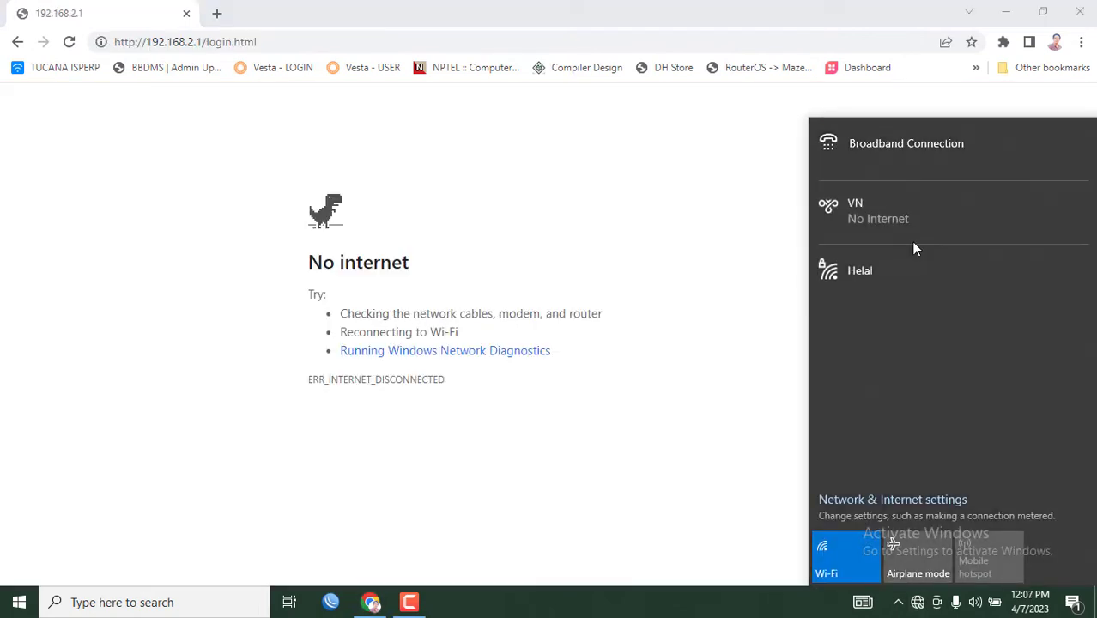
click(879, 277)
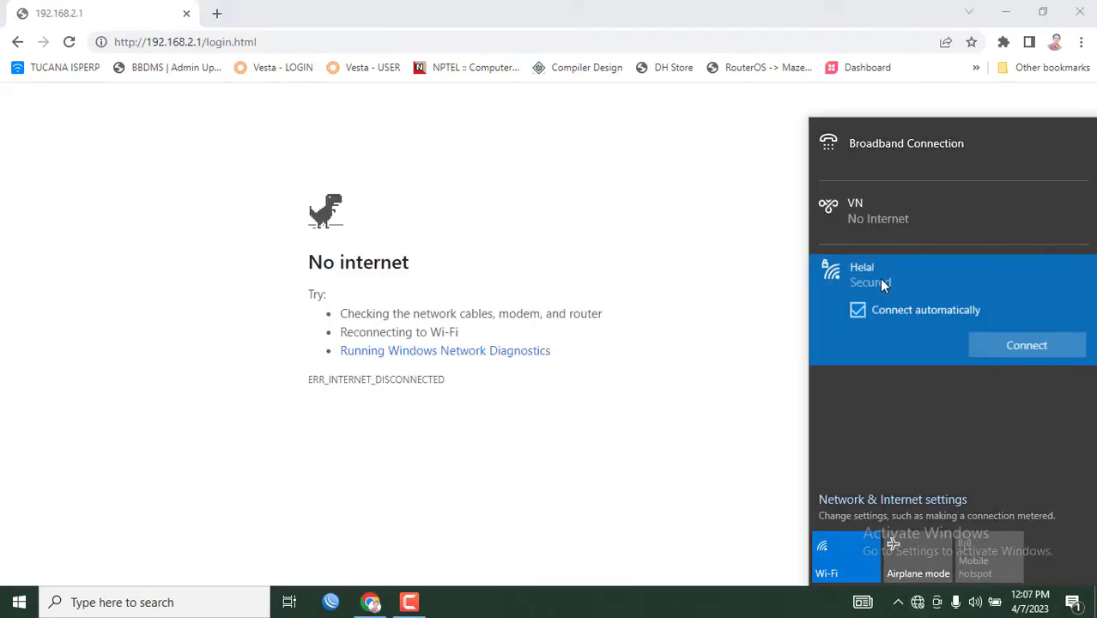
click(1026, 346)
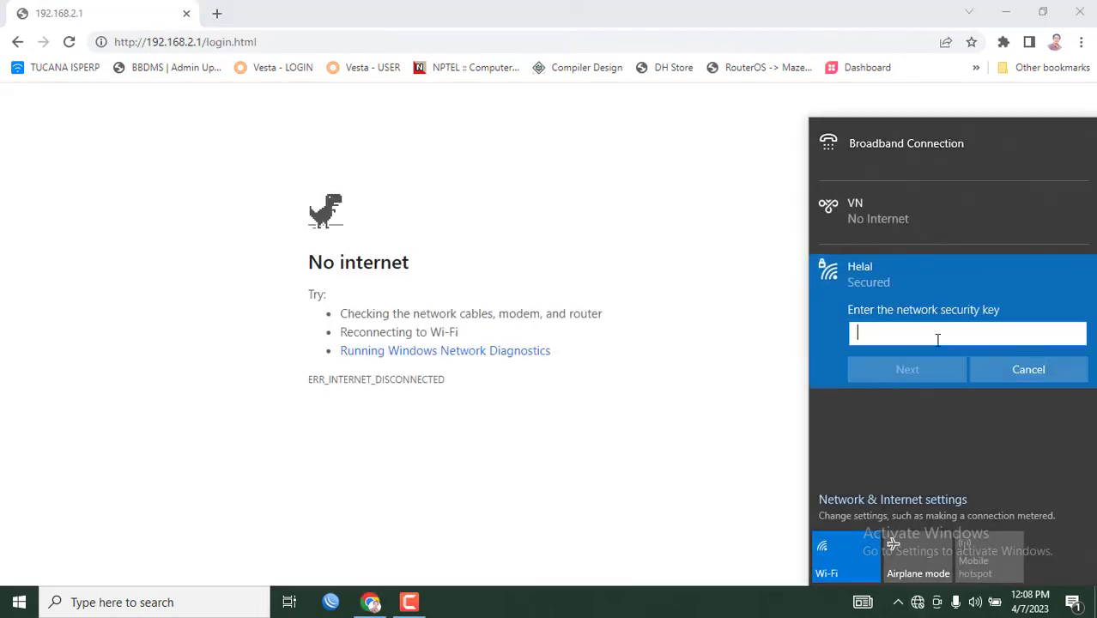
text(••••••)
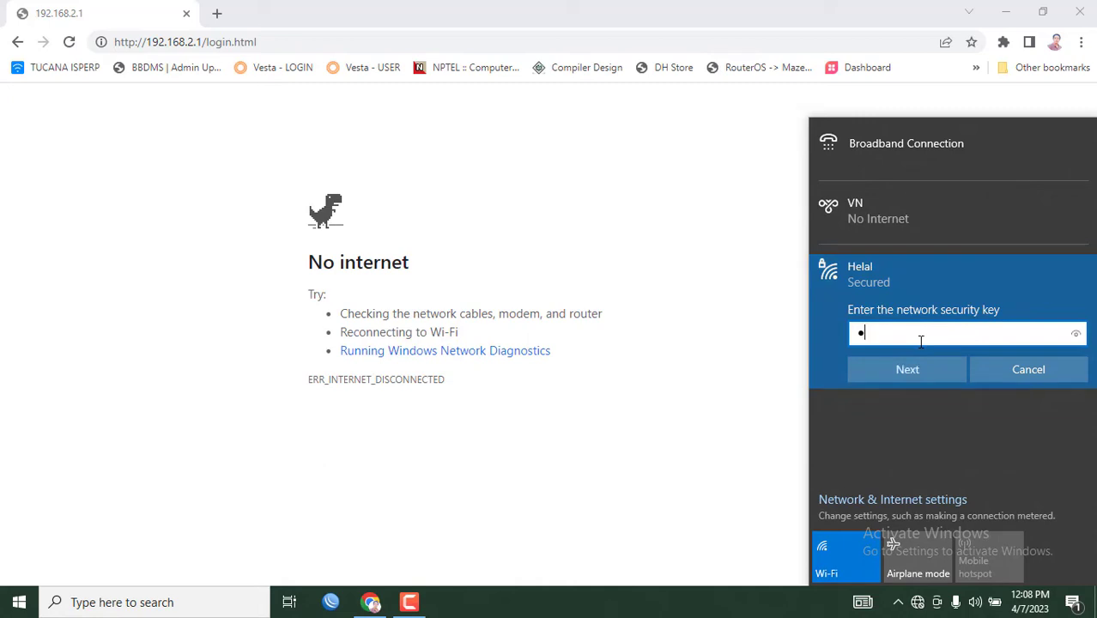
text(••)
key(Return)
click(904, 419)
Run a continuous ping to 8.8.8.8, then open a new Chrome tab
key(super+r)
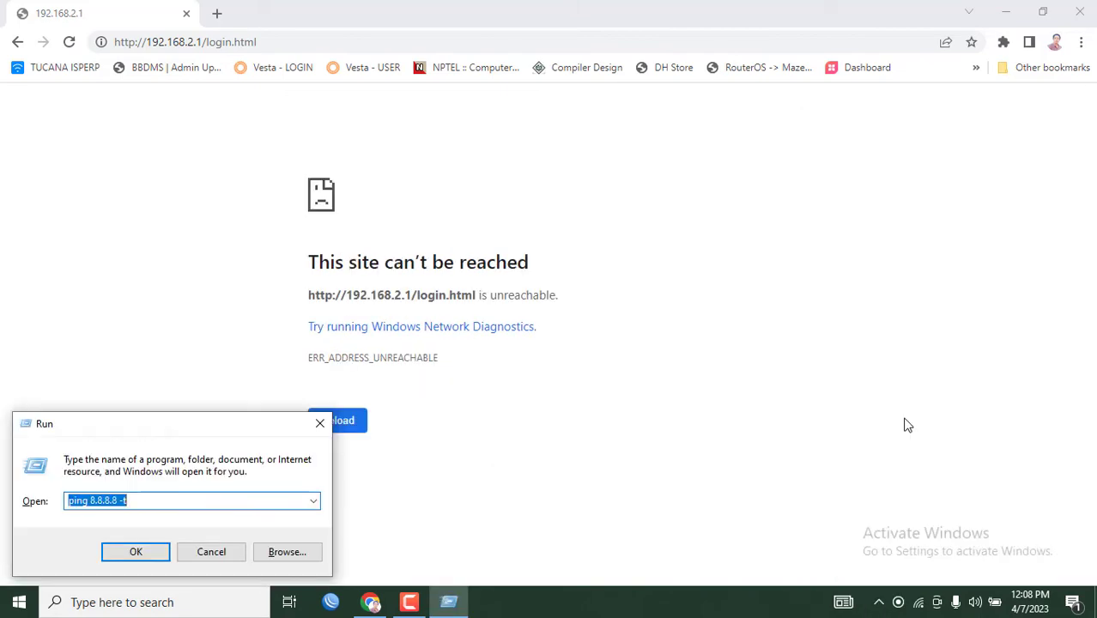
key(Return)
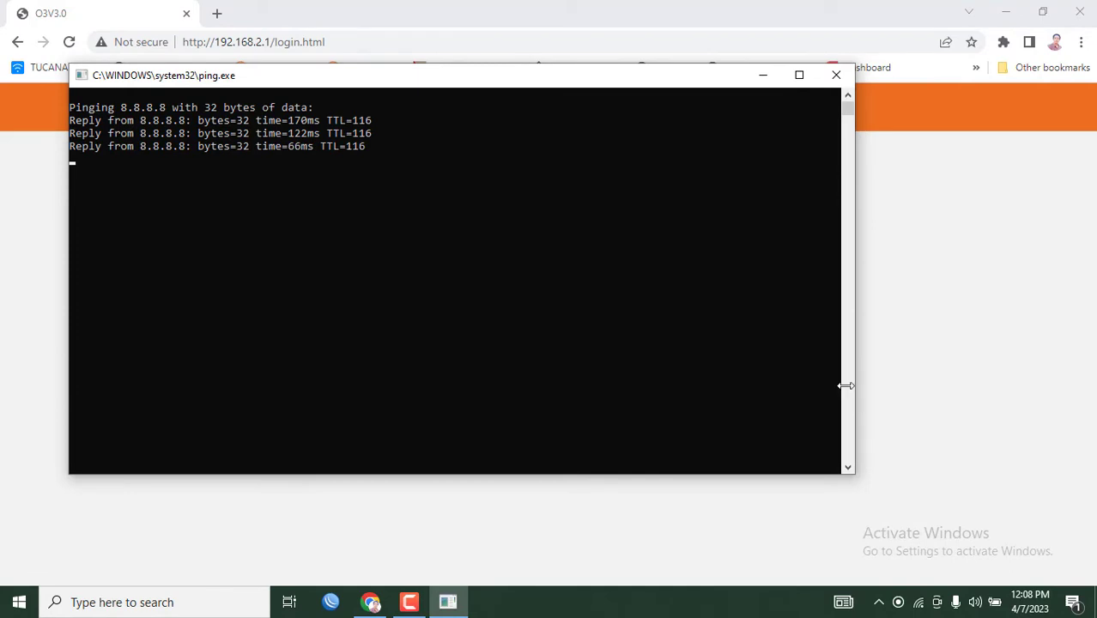
click(220, 17)
click(218, 14)
Load YouTube and Yahoo in separate tabs and start a YouTube video
click(230, 40)
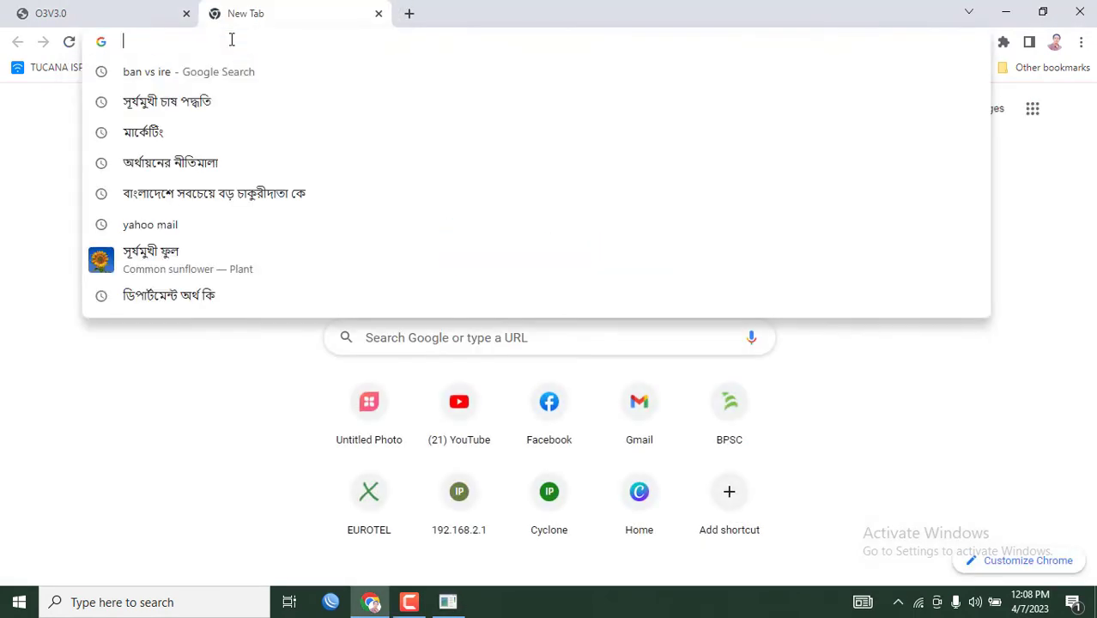
click(474, 425)
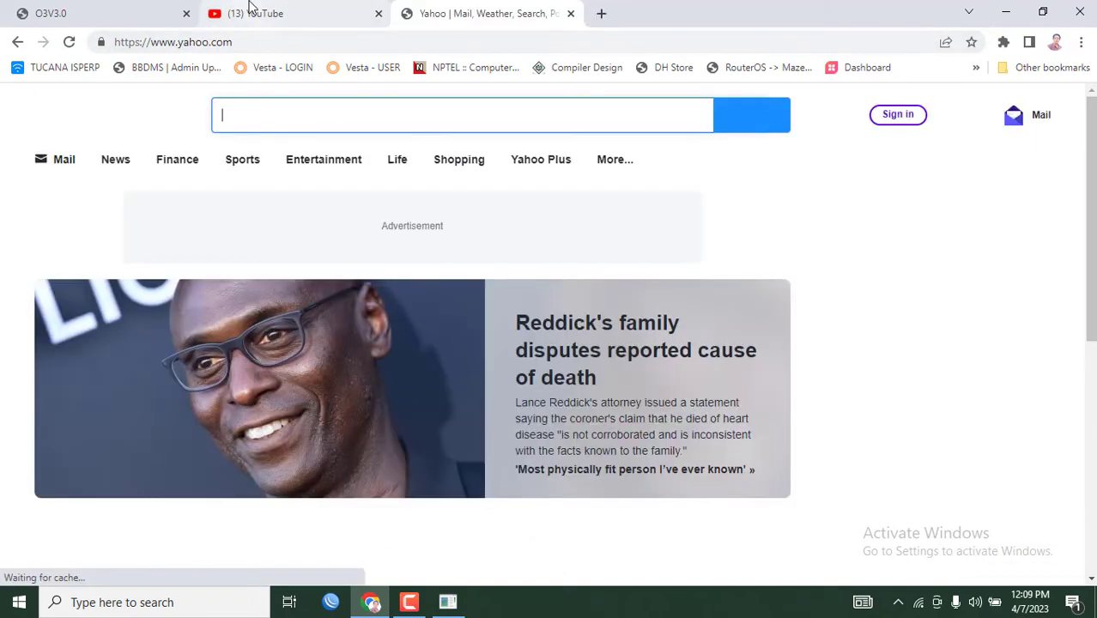
click(249, 11)
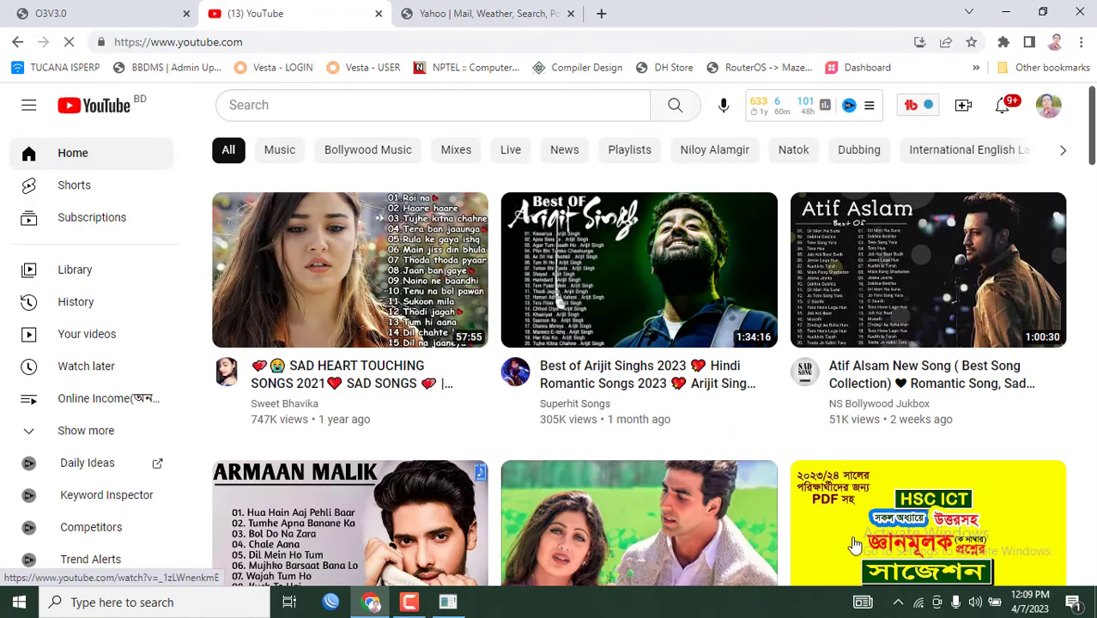
click(655, 514)
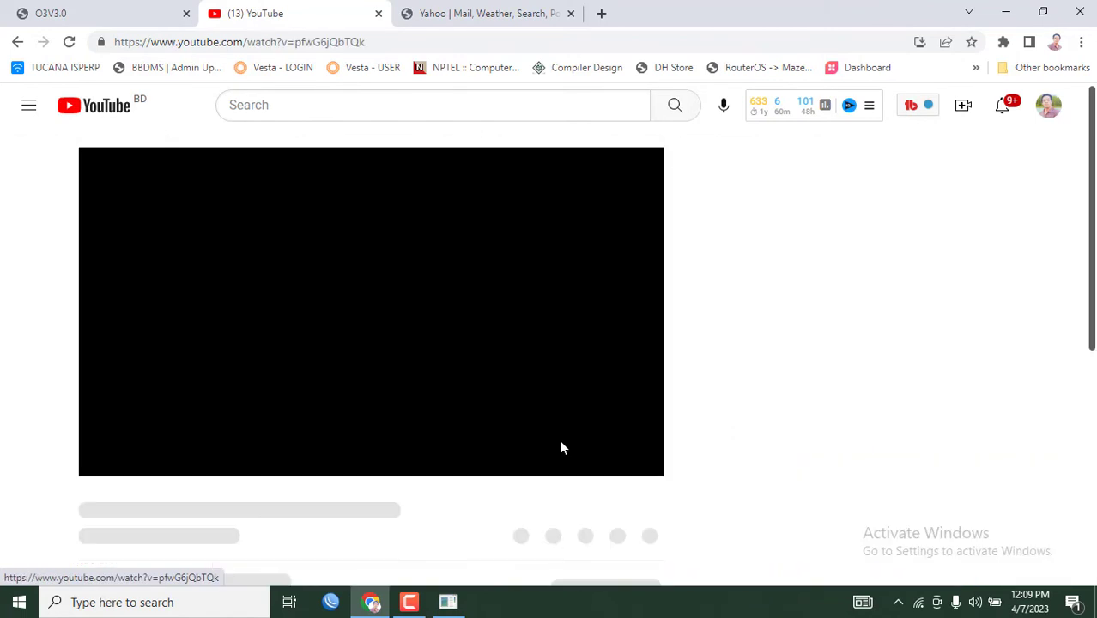